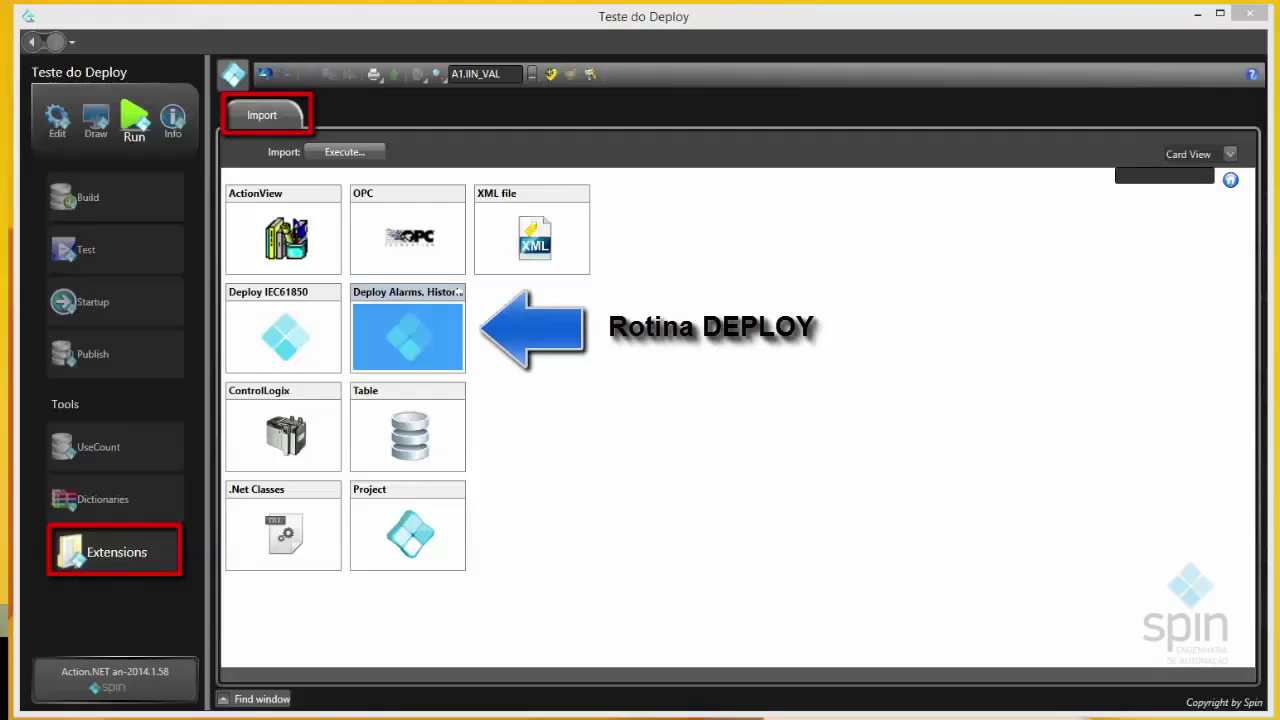
- Look over the available import routines and select Deploy Alarms, Historian and Points
click(280, 262)
click(424, 257)
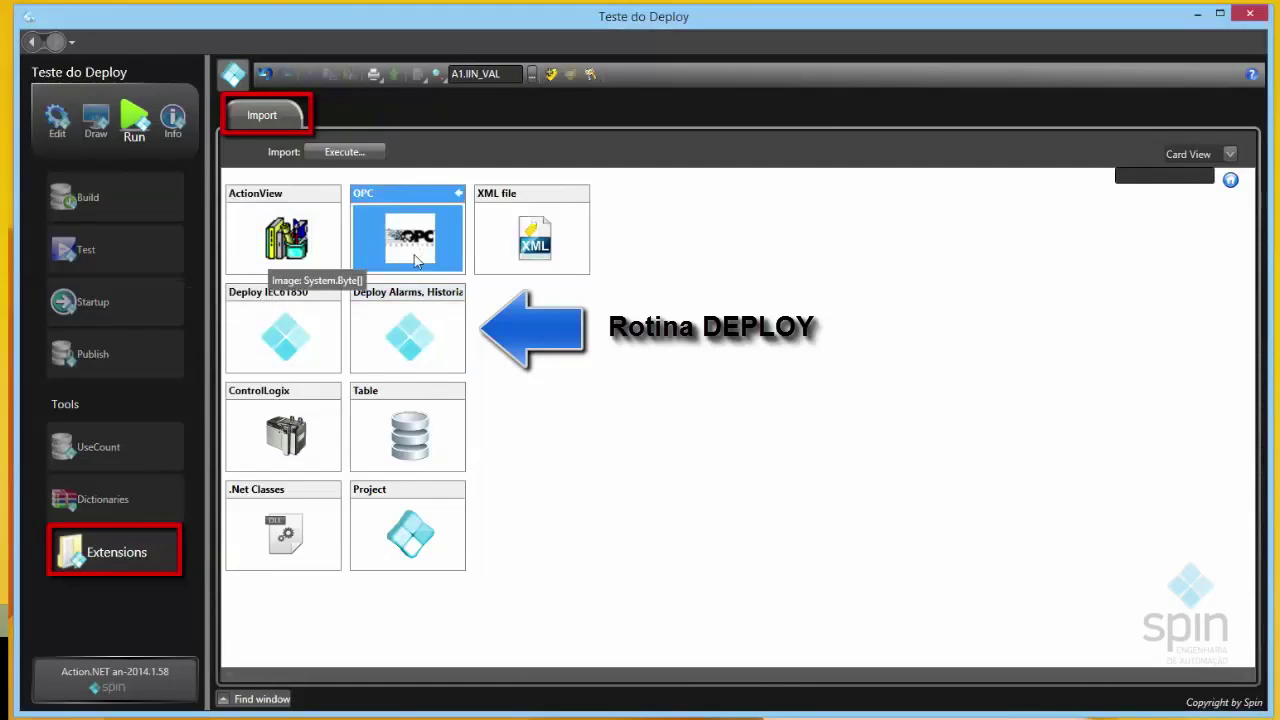
click(277, 340)
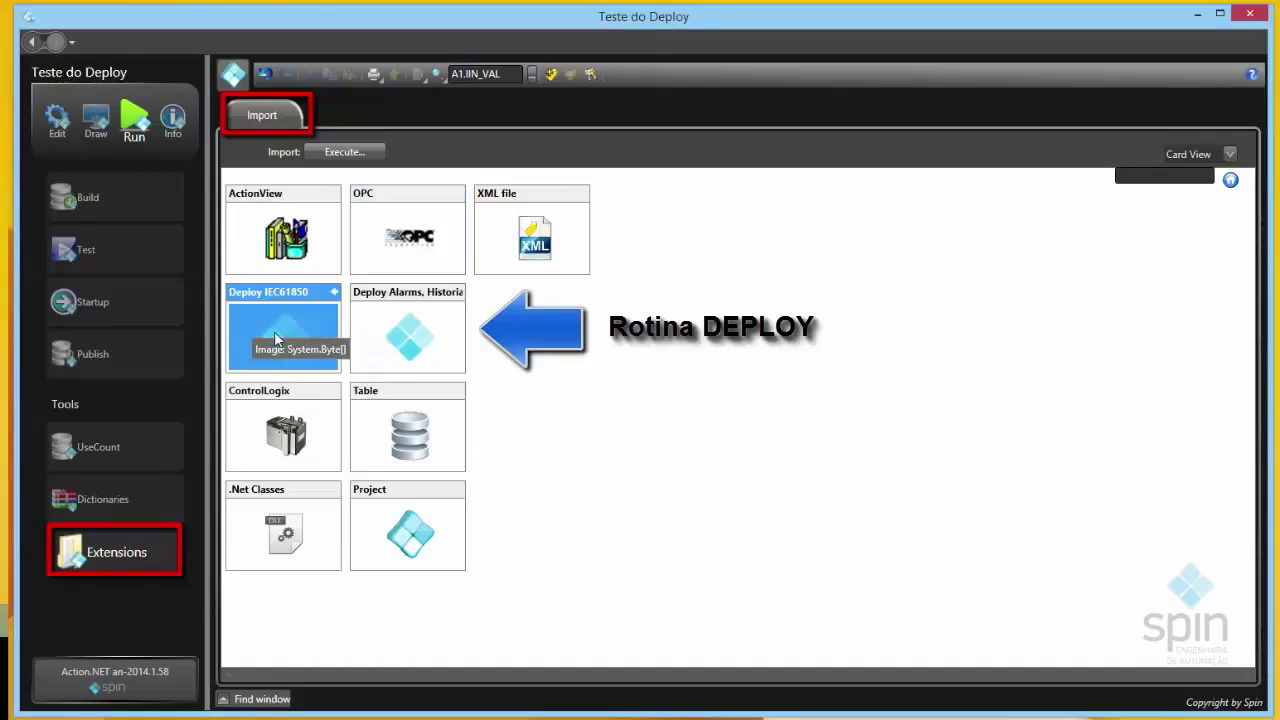
click(379, 342)
click(303, 426)
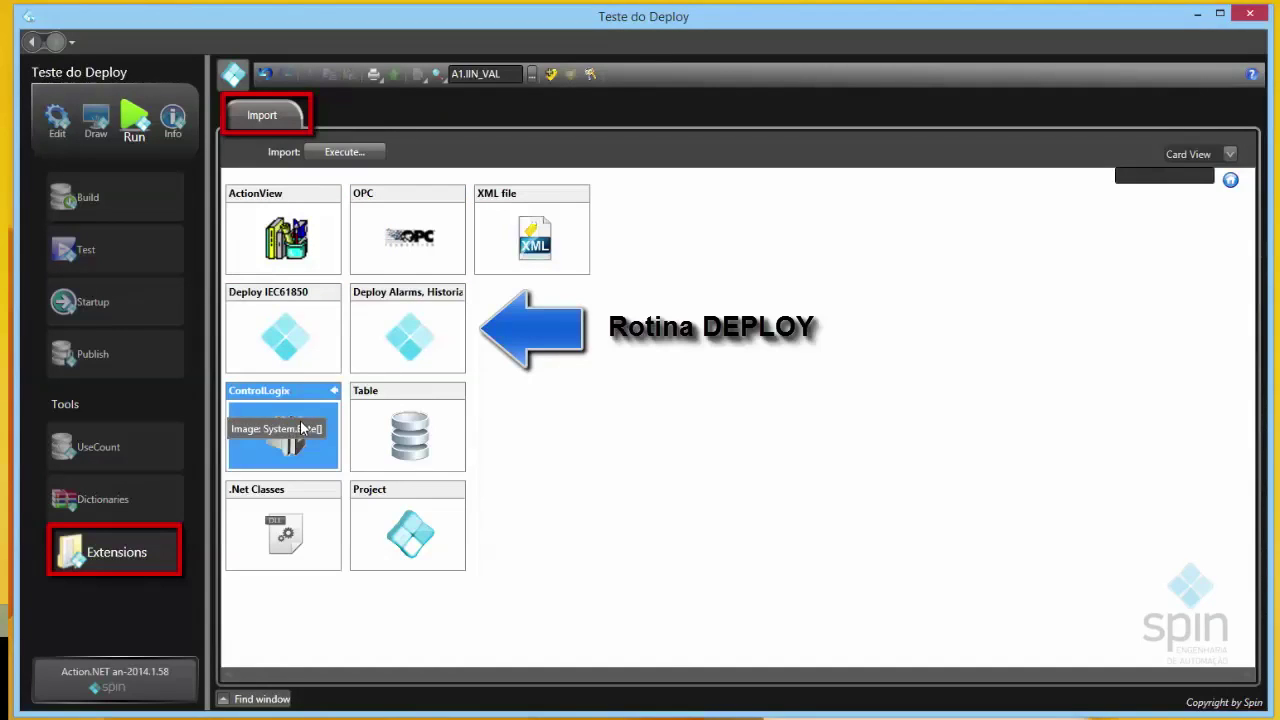
click(383, 538)
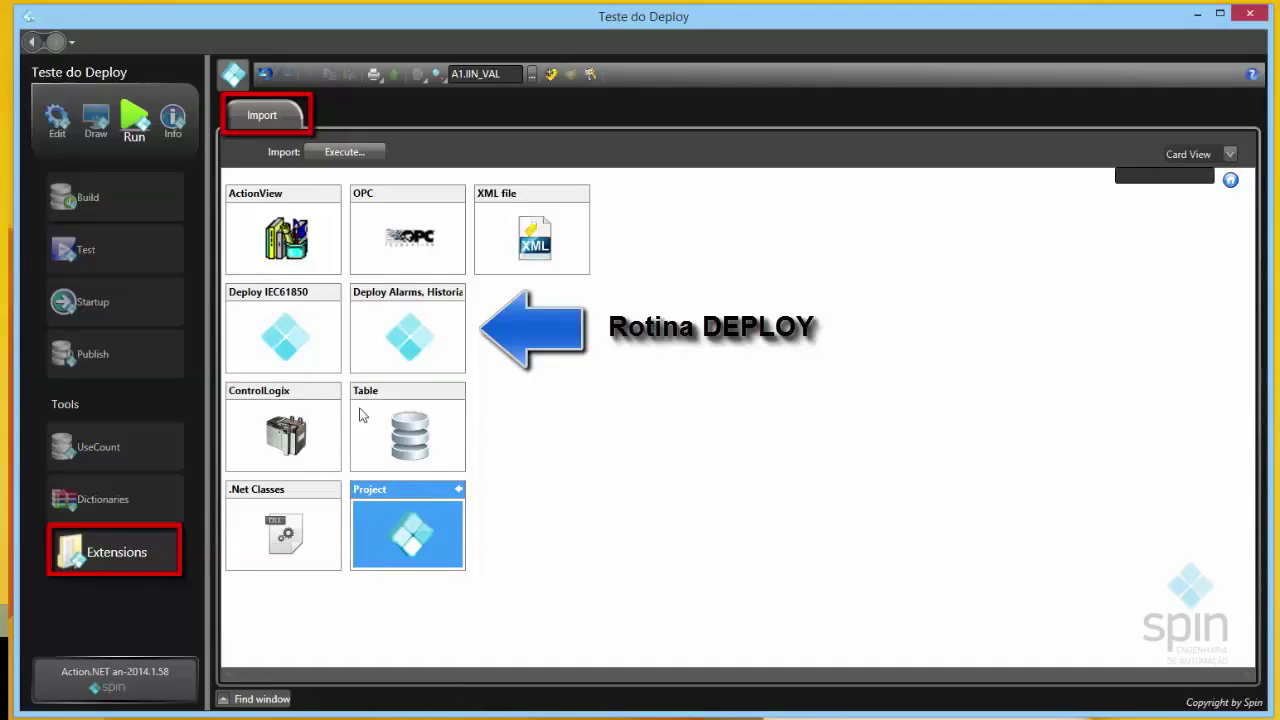
click(397, 338)
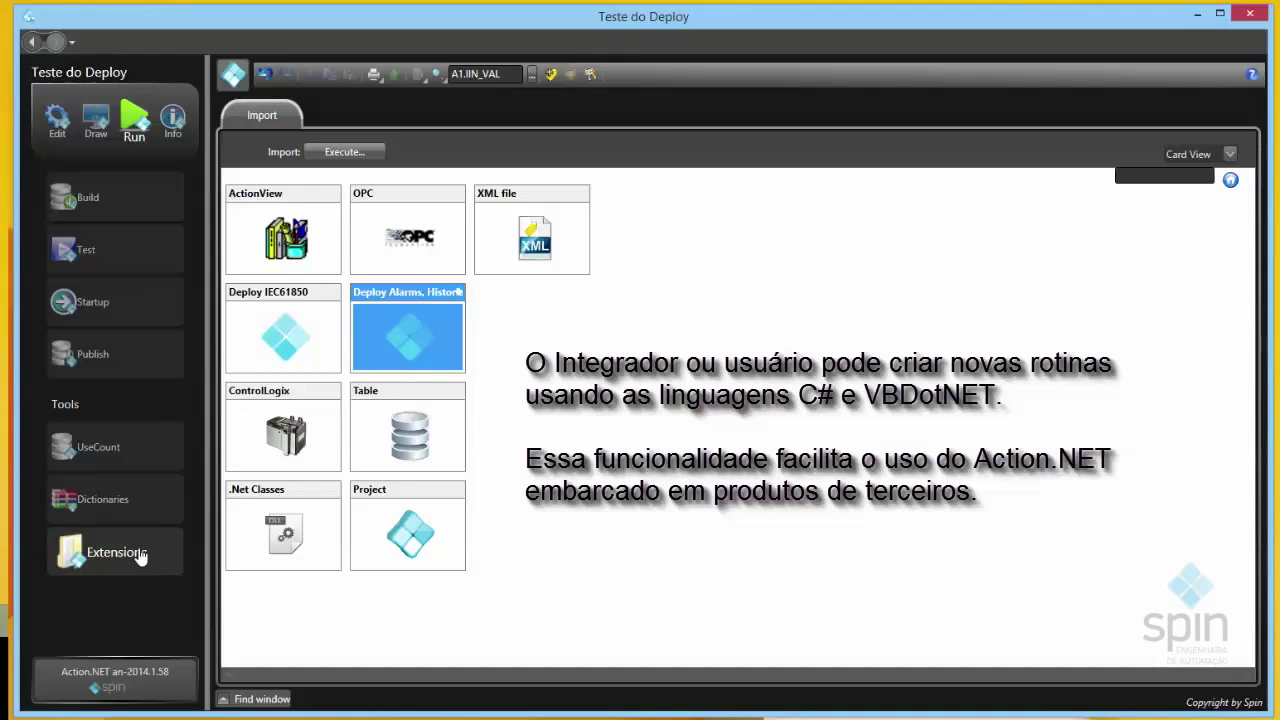
click(107, 512)
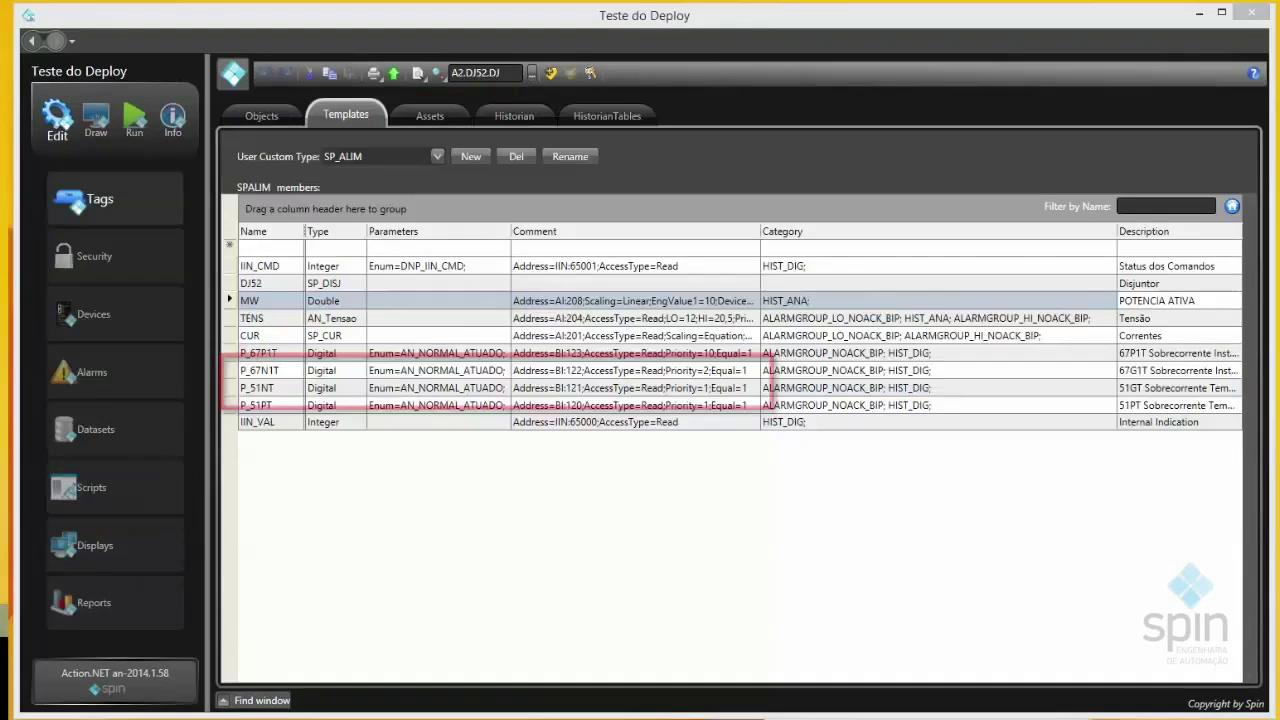
- Examine the tag members of the SP_ALIM and SP_TRAFO templates, including their Comment and Category definitions
click(431, 157)
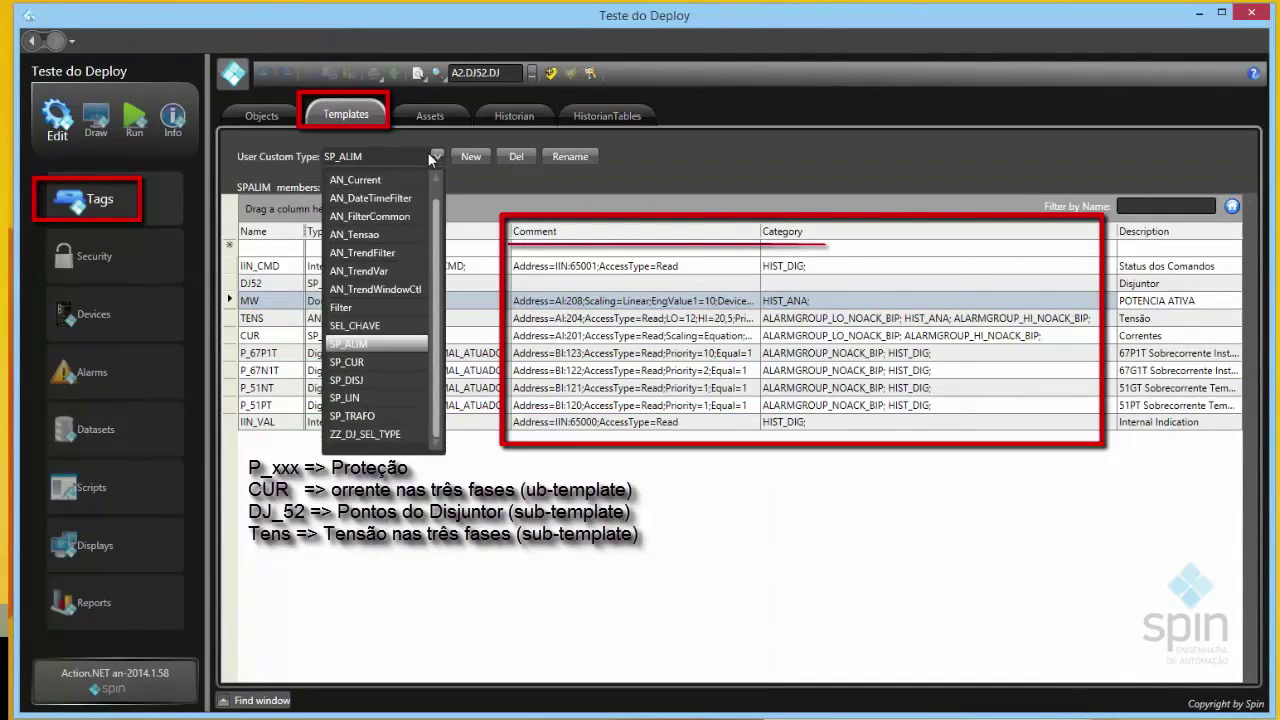
click(385, 343)
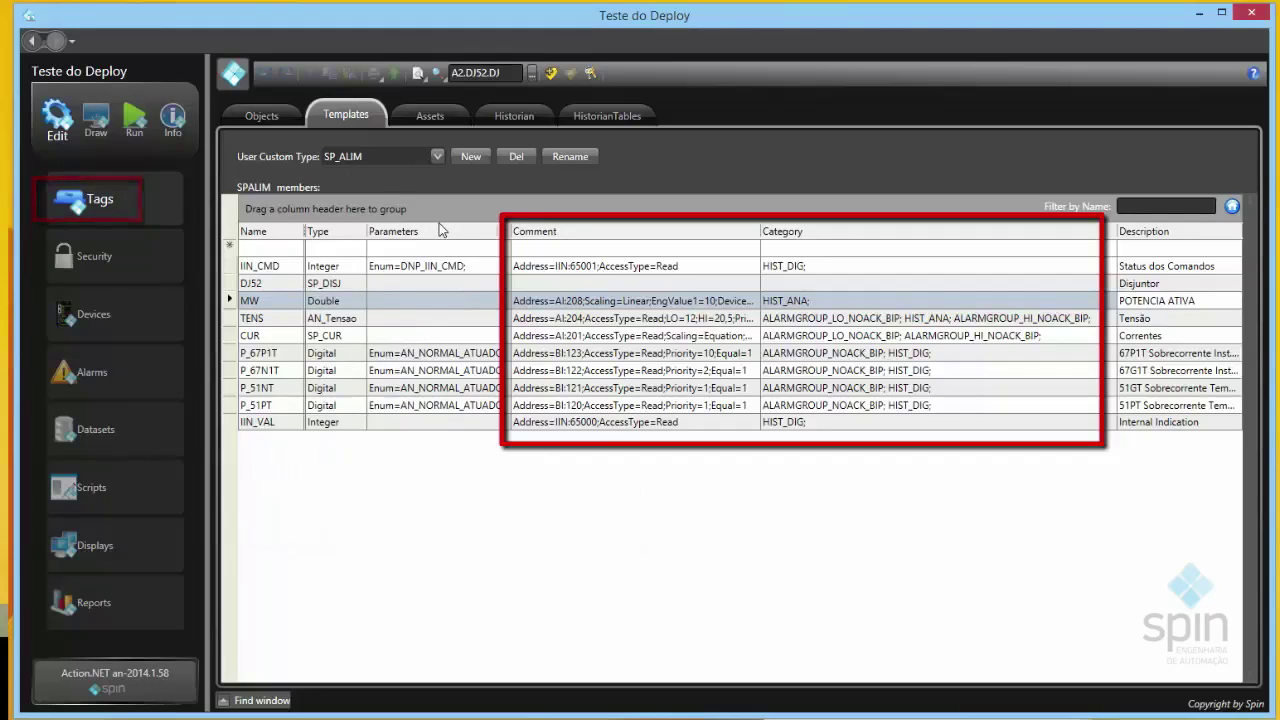
click(437, 157)
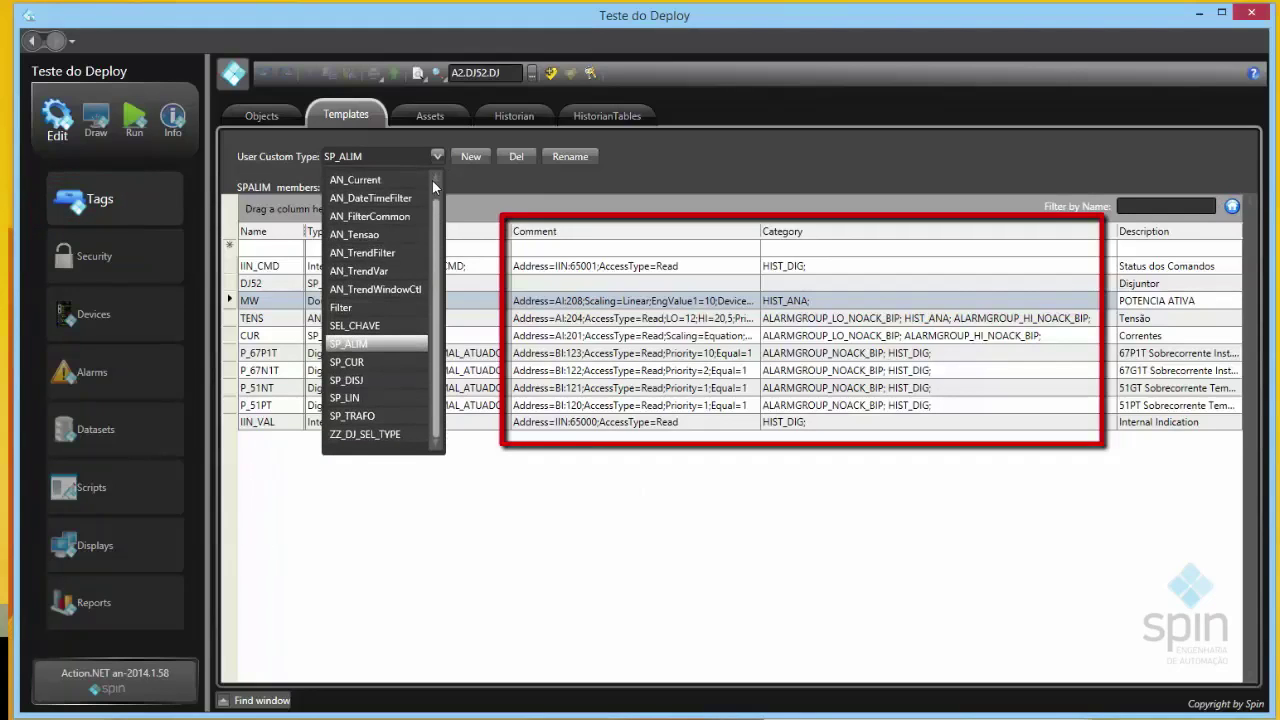
click(372, 416)
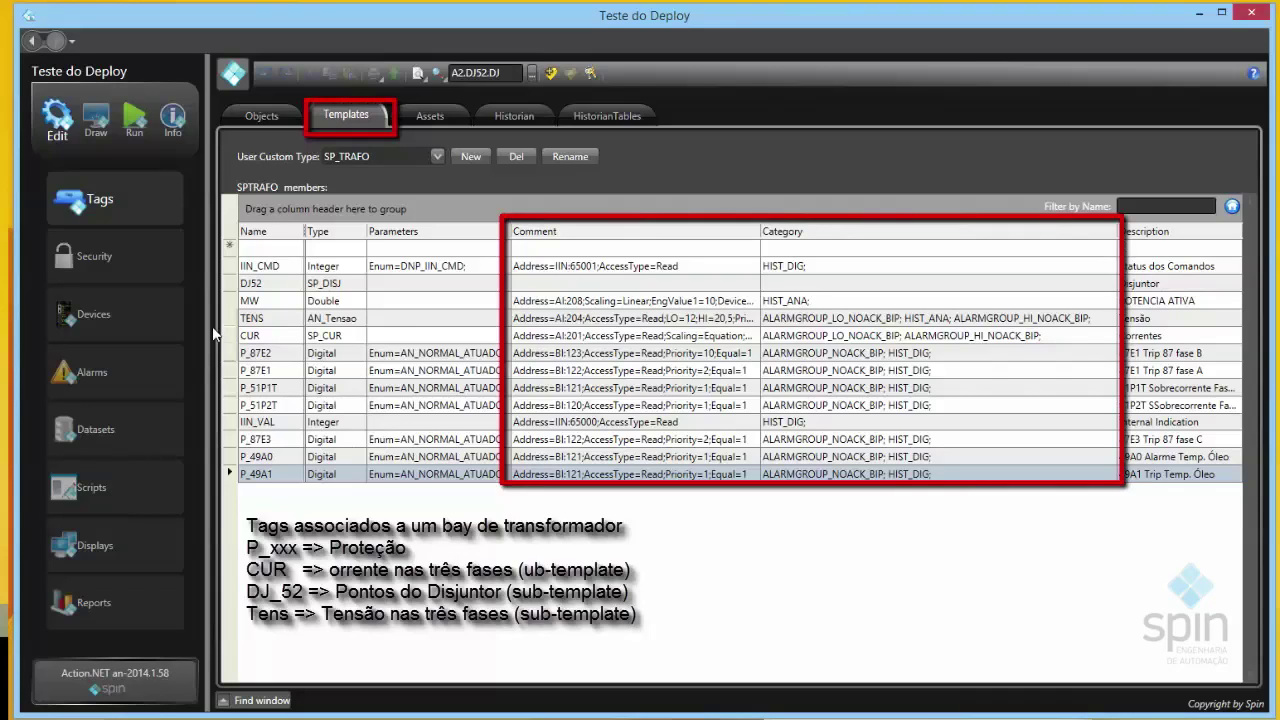
- Show the members of the SP_ALIM feeder template and of its SP_CUR current sub-template
click(437, 157)
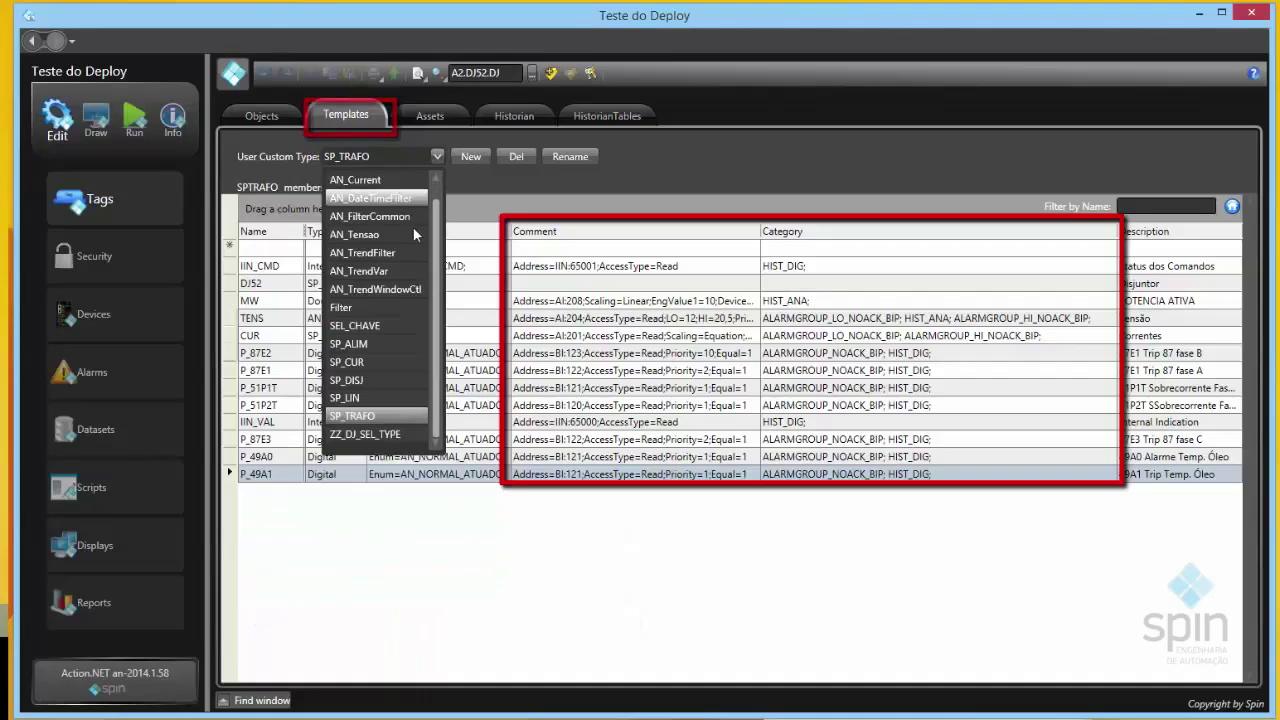
click(373, 347)
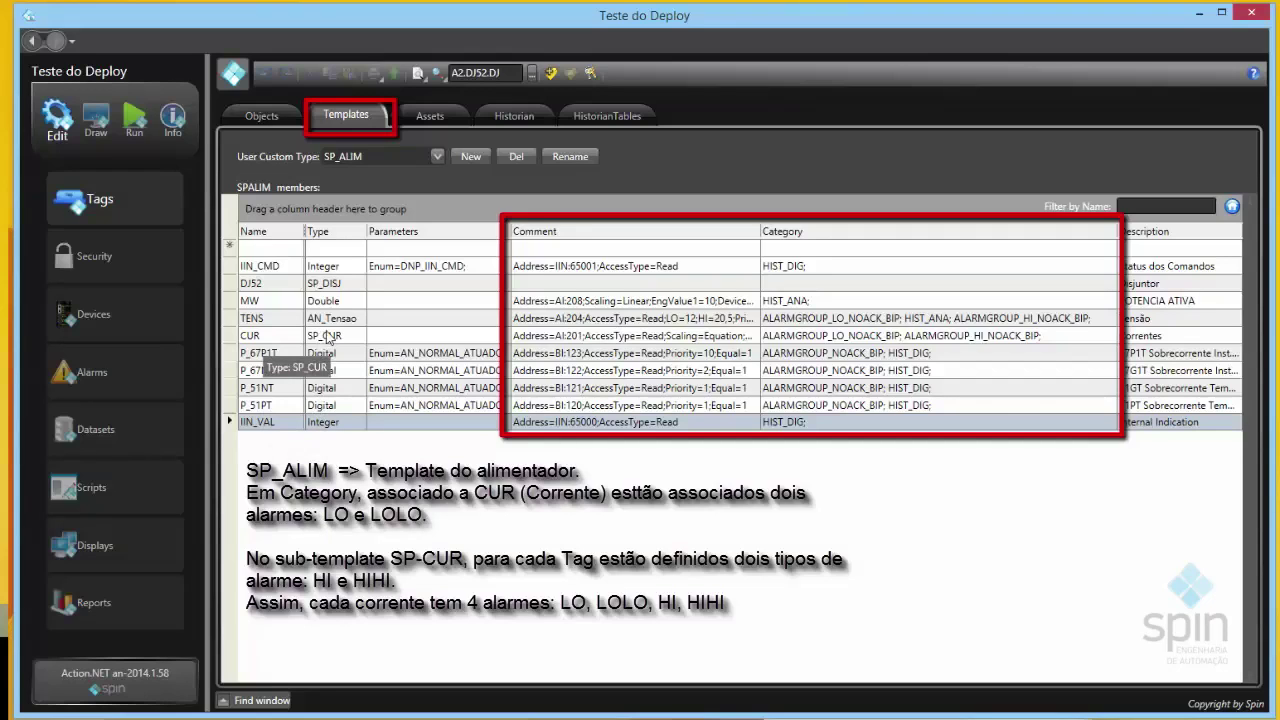
click(435, 158)
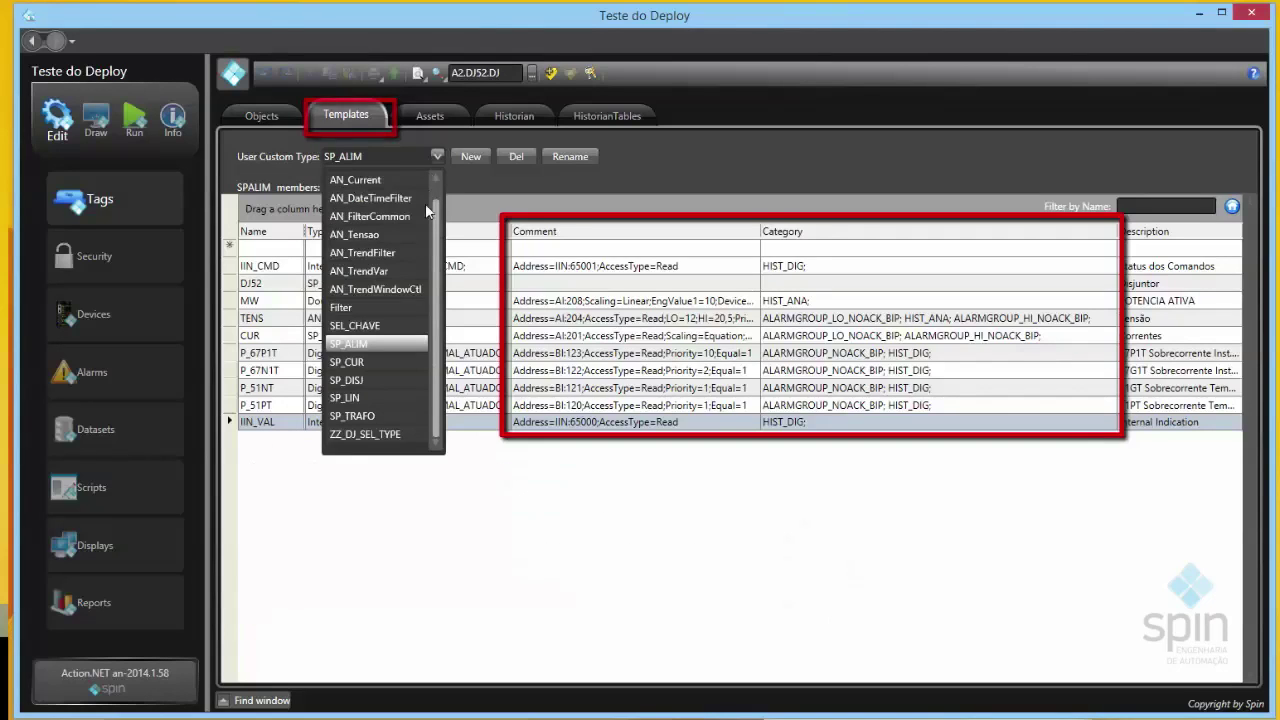
click(387, 363)
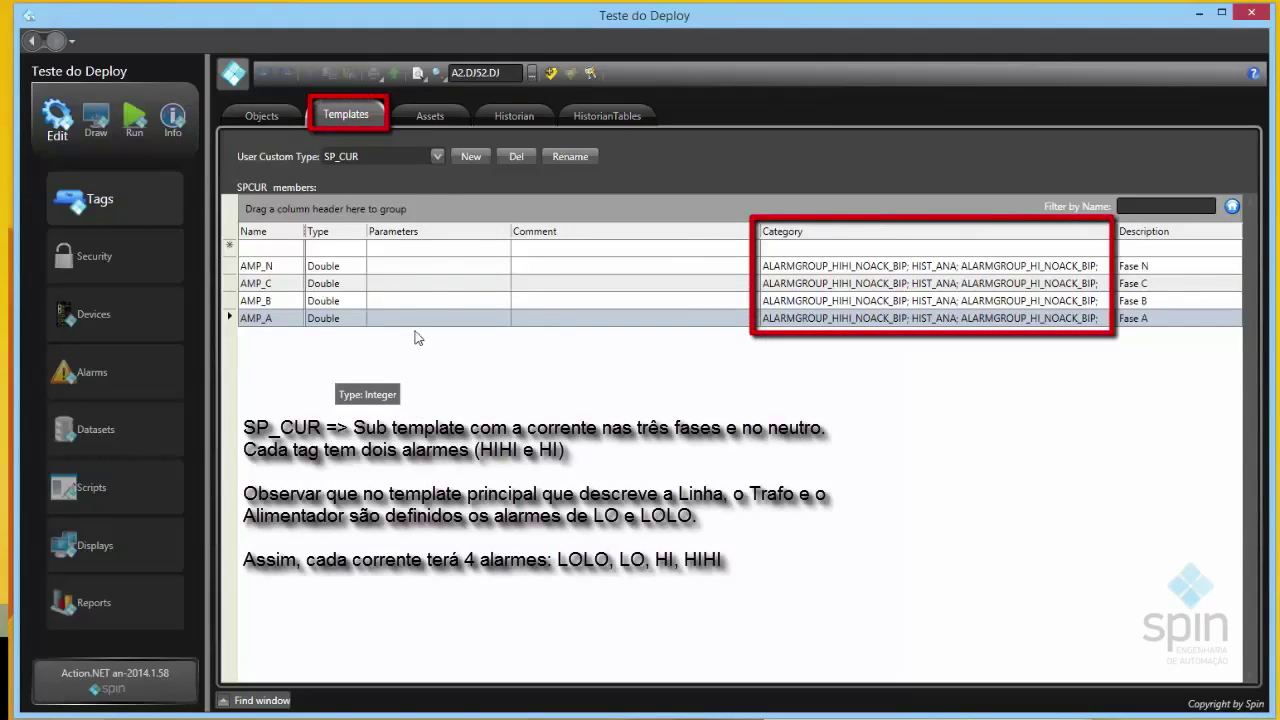
- Return to the SP_ALIM template, select its DJ52 breaker member and locate SP_DISJ among the custom types
click(437, 157)
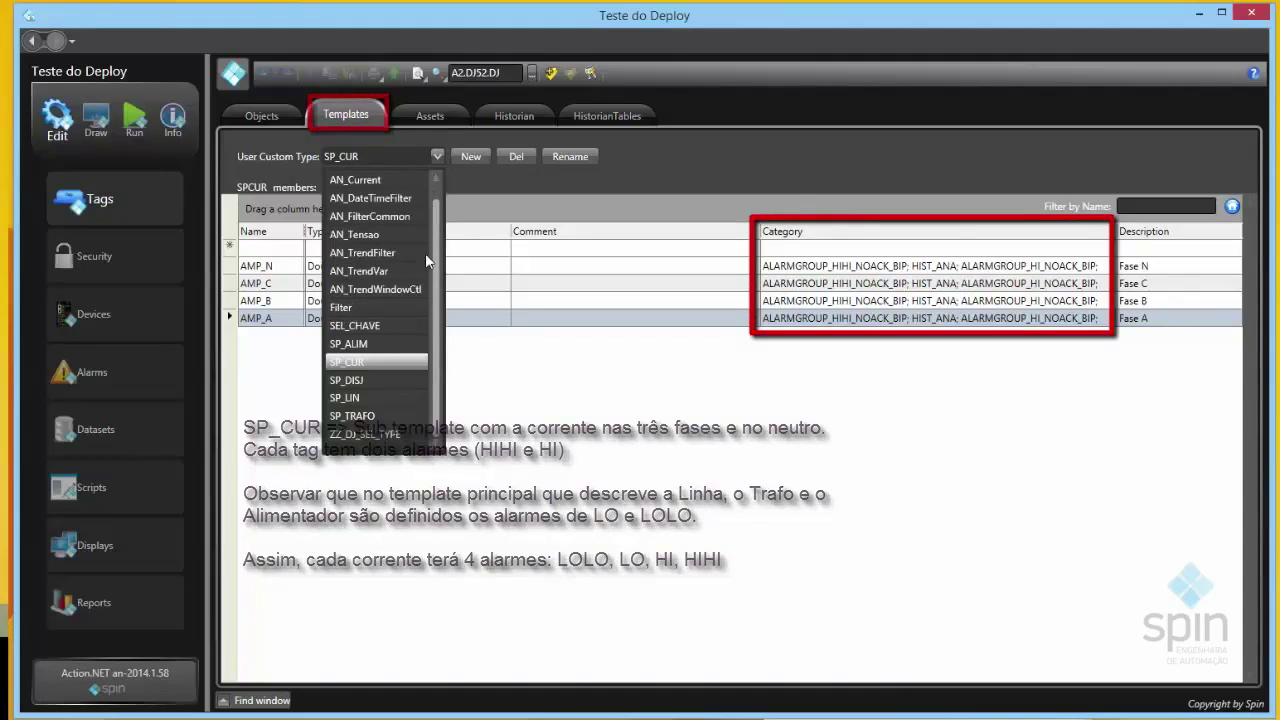
click(398, 344)
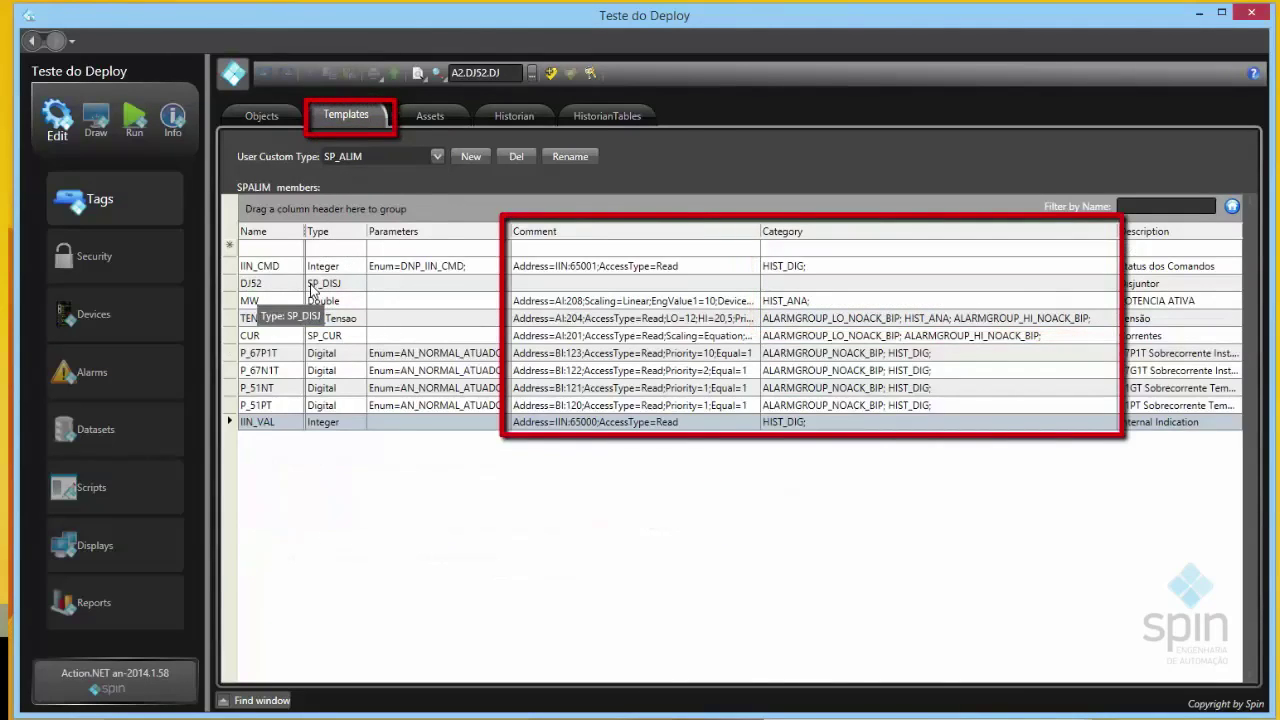
click(345, 286)
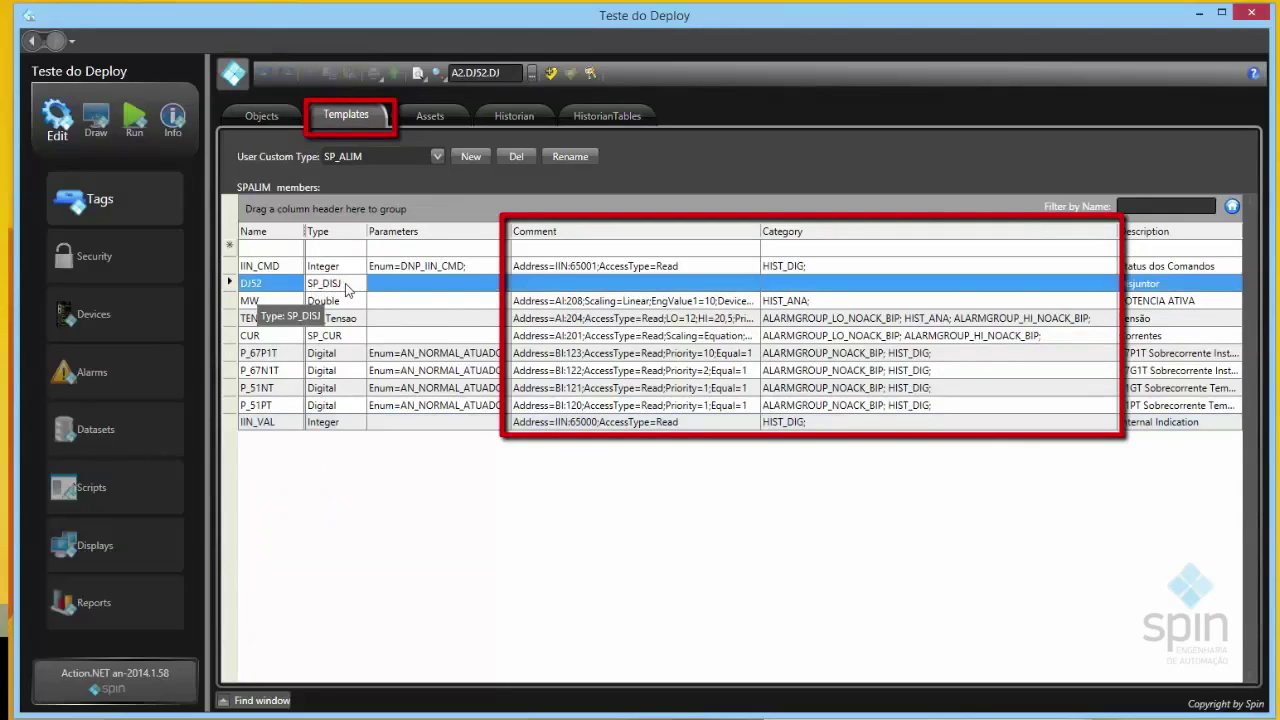
click(436, 157)
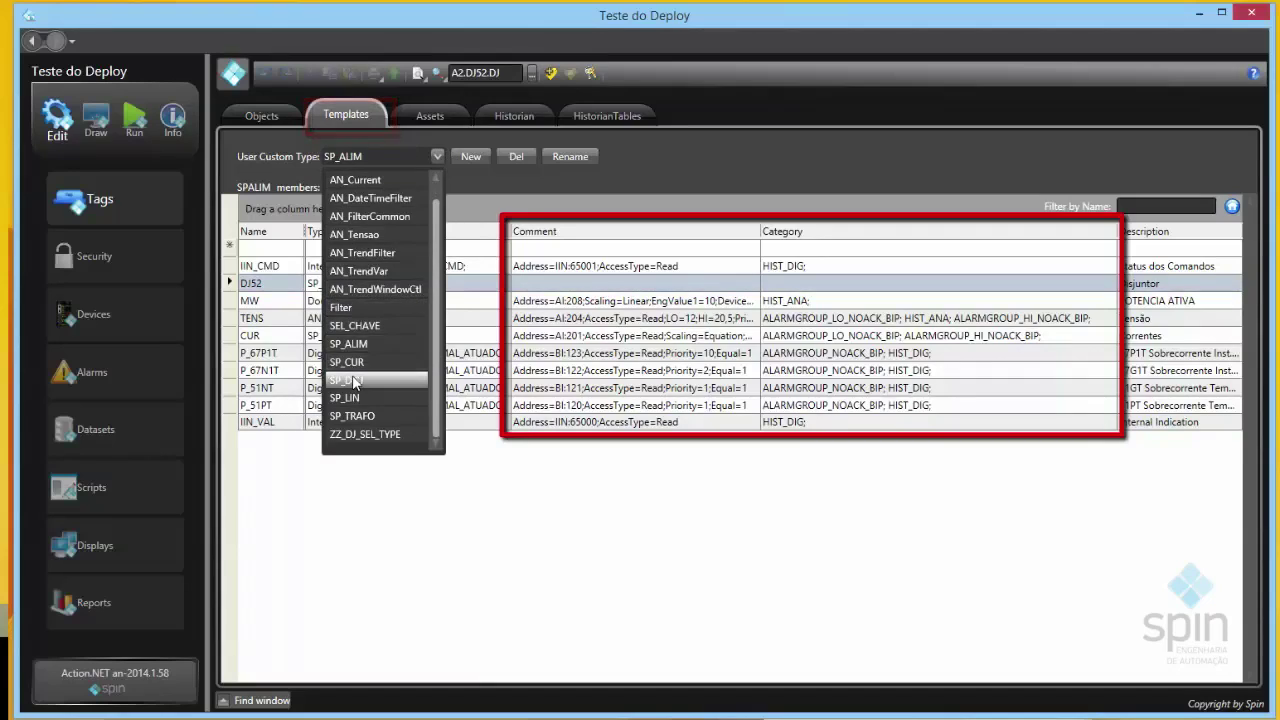
key(Escape)
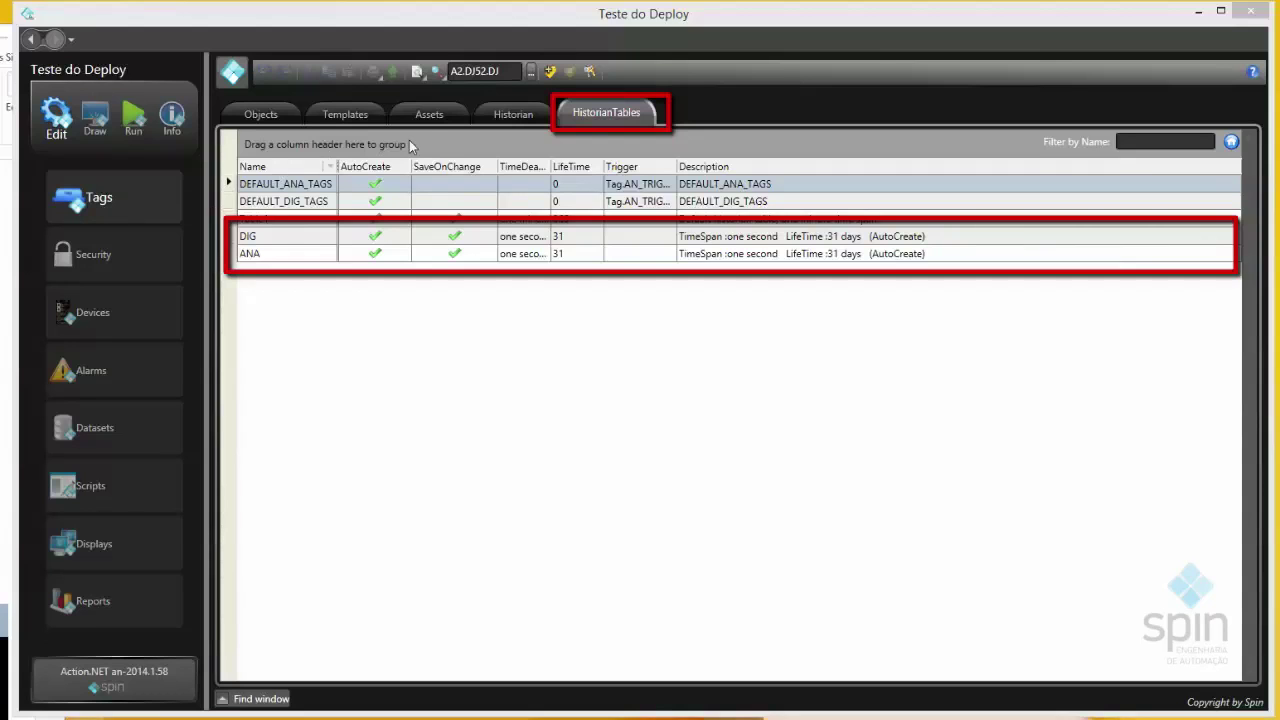
- Check the ANA historian table and the alarm configuration's groups and items
click(534, 120)
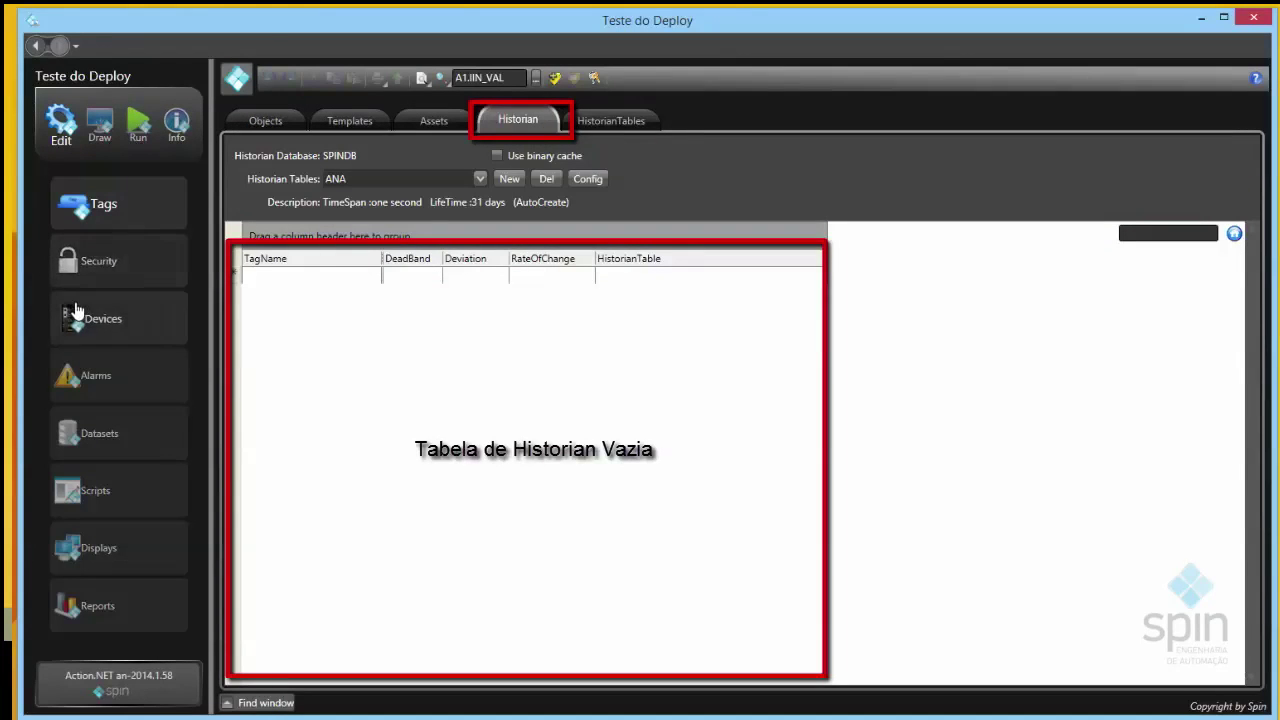
click(70, 385)
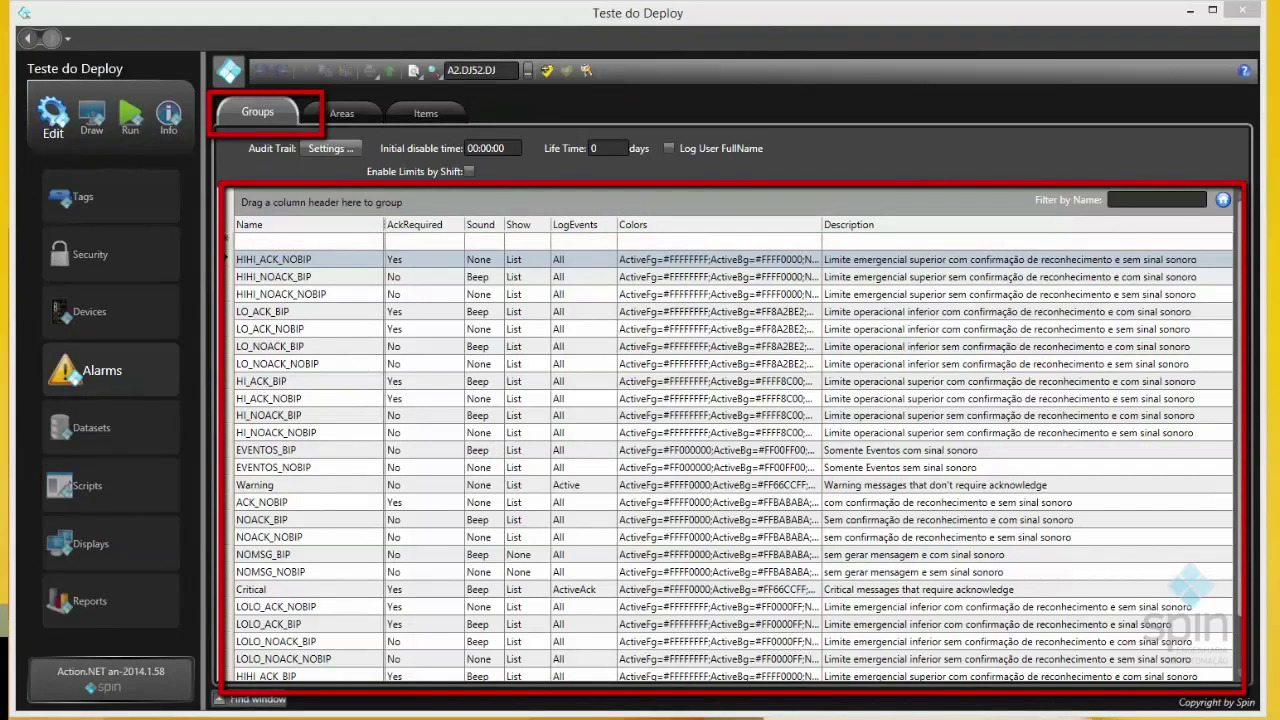
click(410, 121)
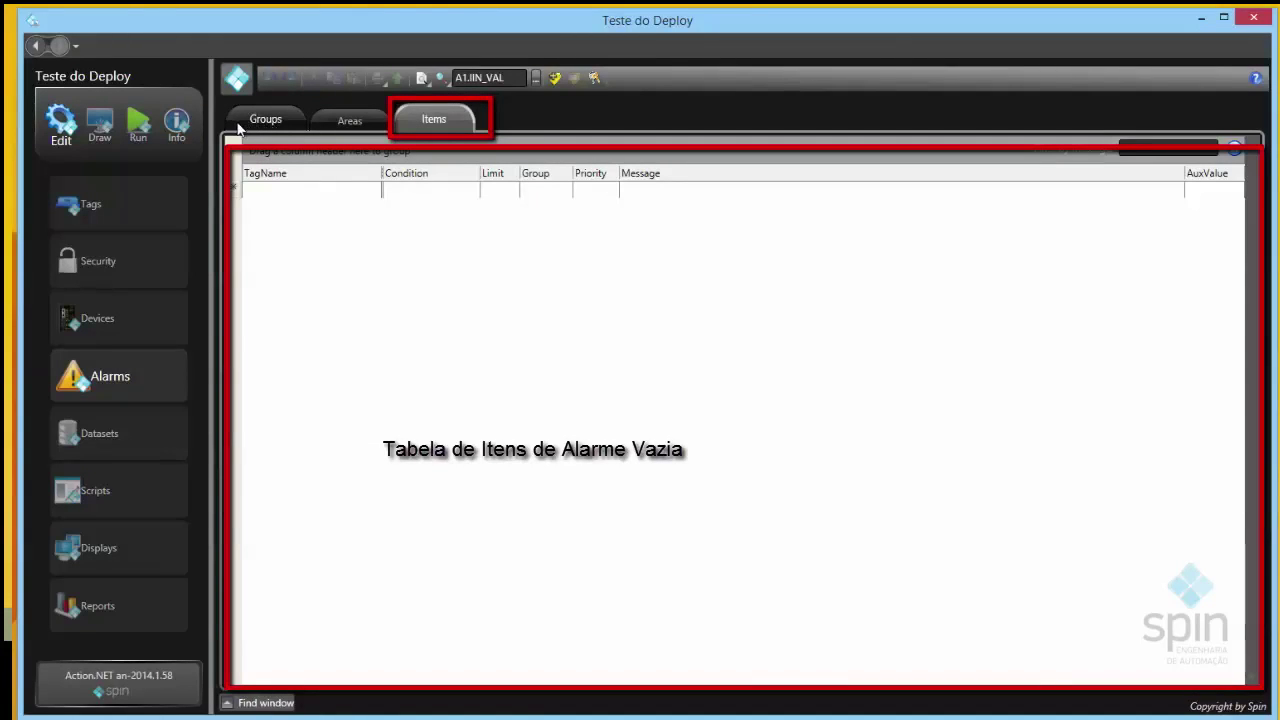
- Check the device configuration's channels, nodes and points
click(90, 318)
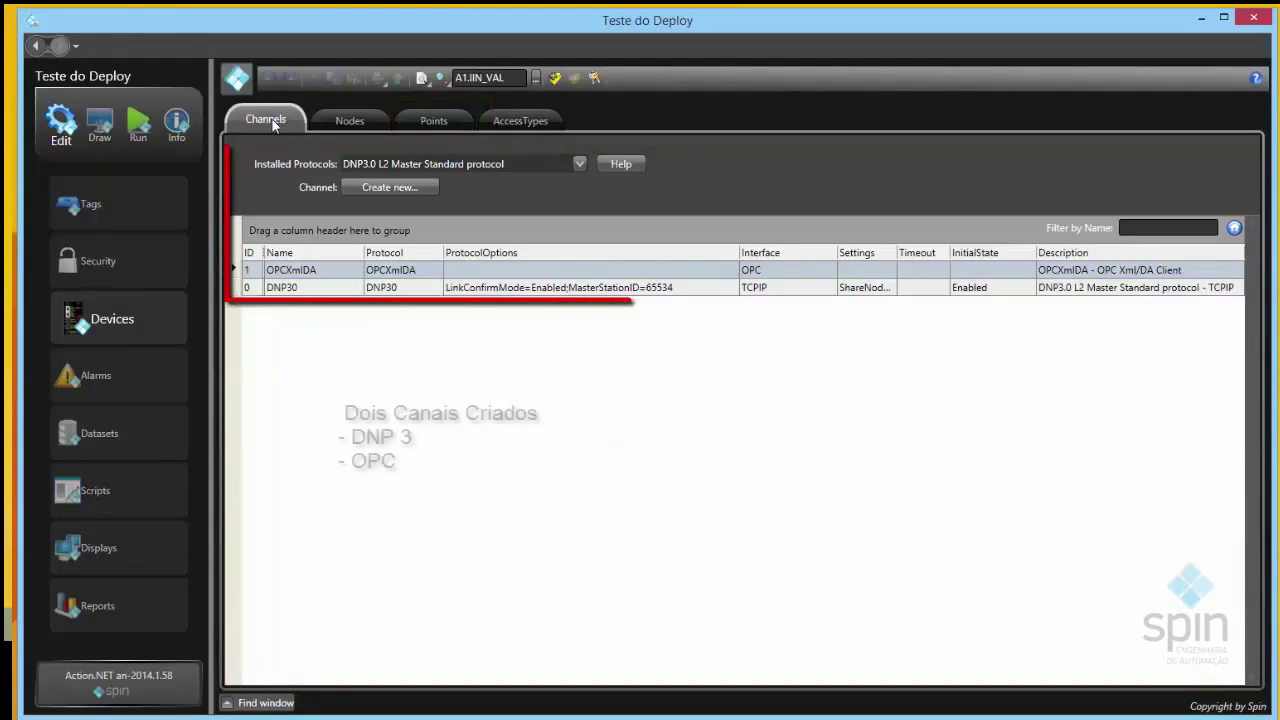
click(355, 122)
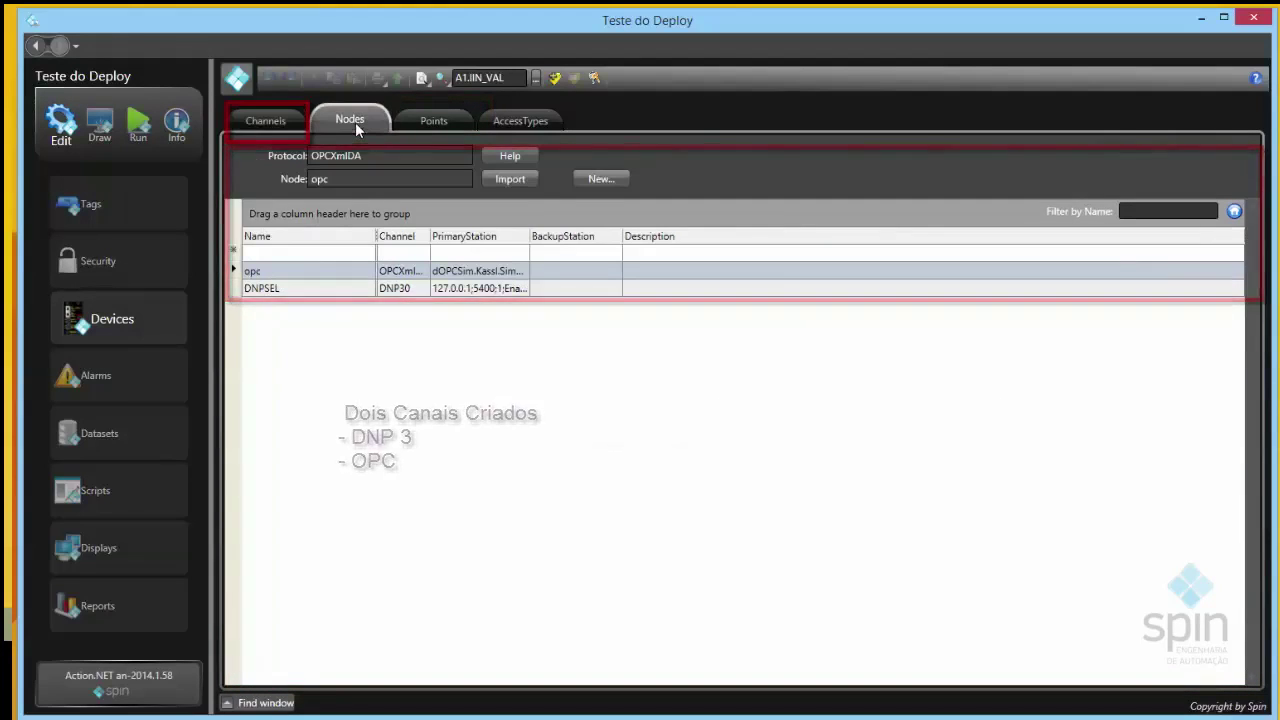
click(428, 121)
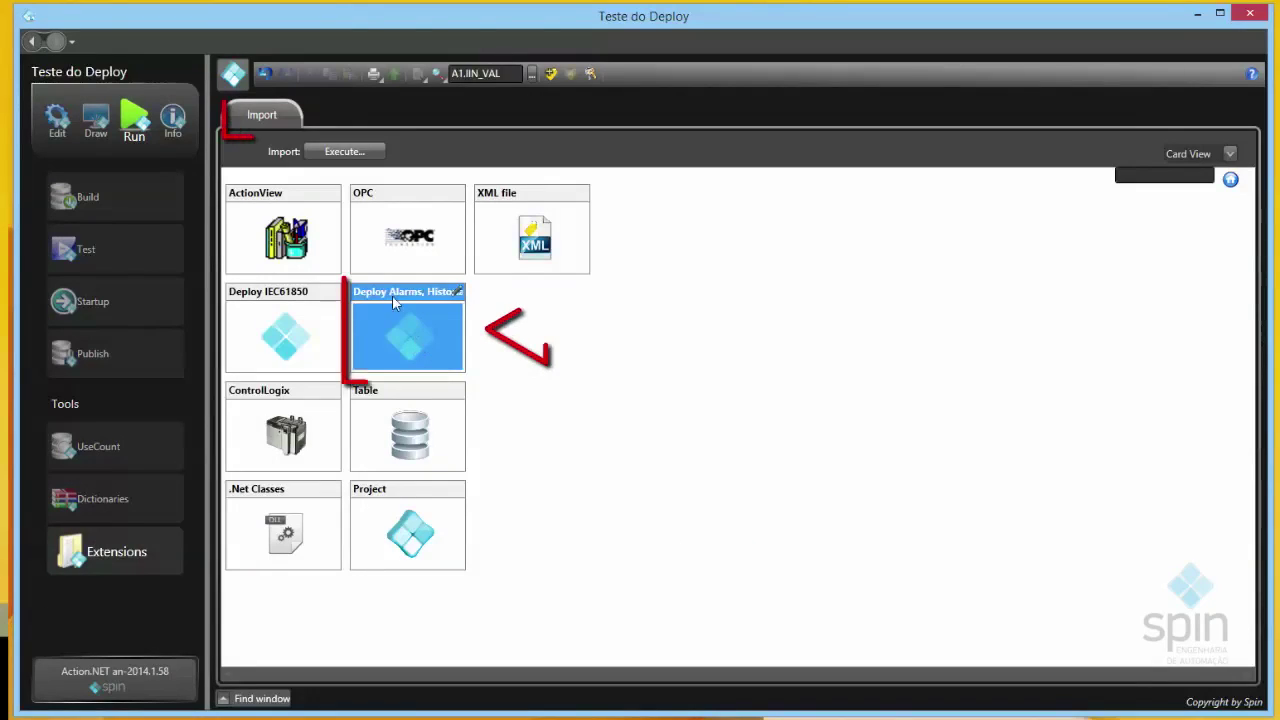
- Execute the Deploy Alarms, Historian and Points routine and close its dialog
click(355, 148)
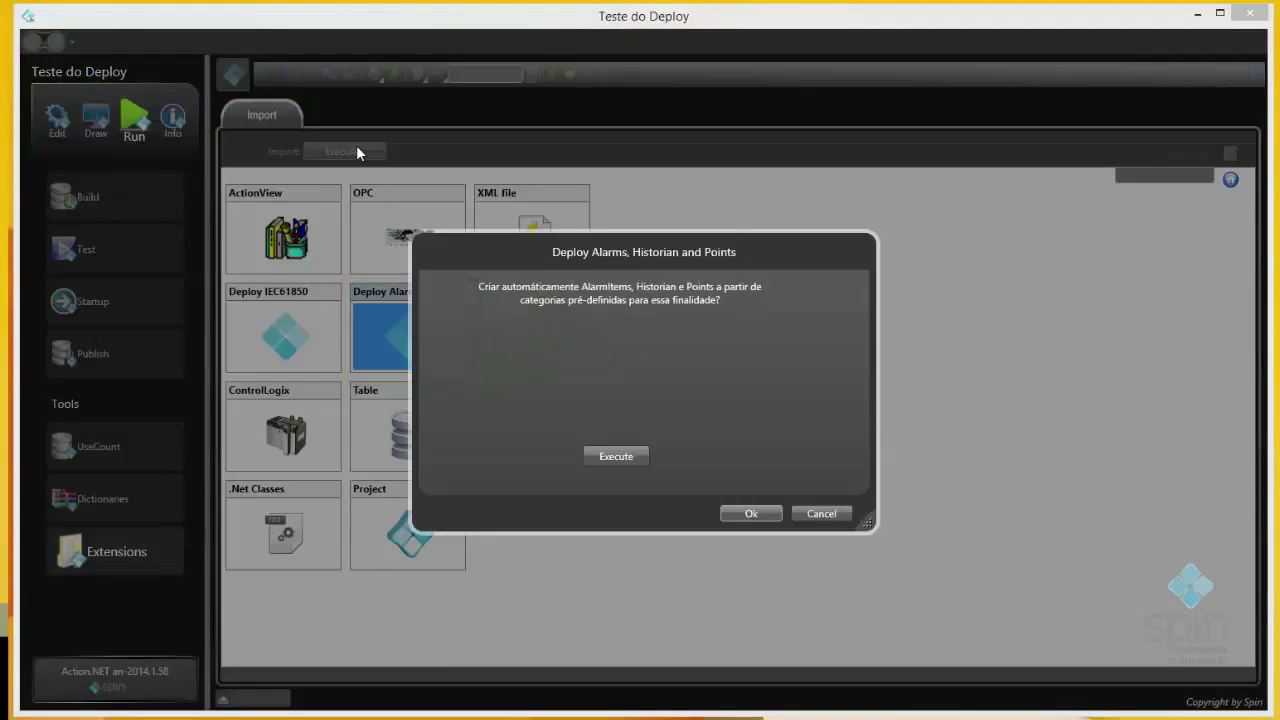
click(602, 457)
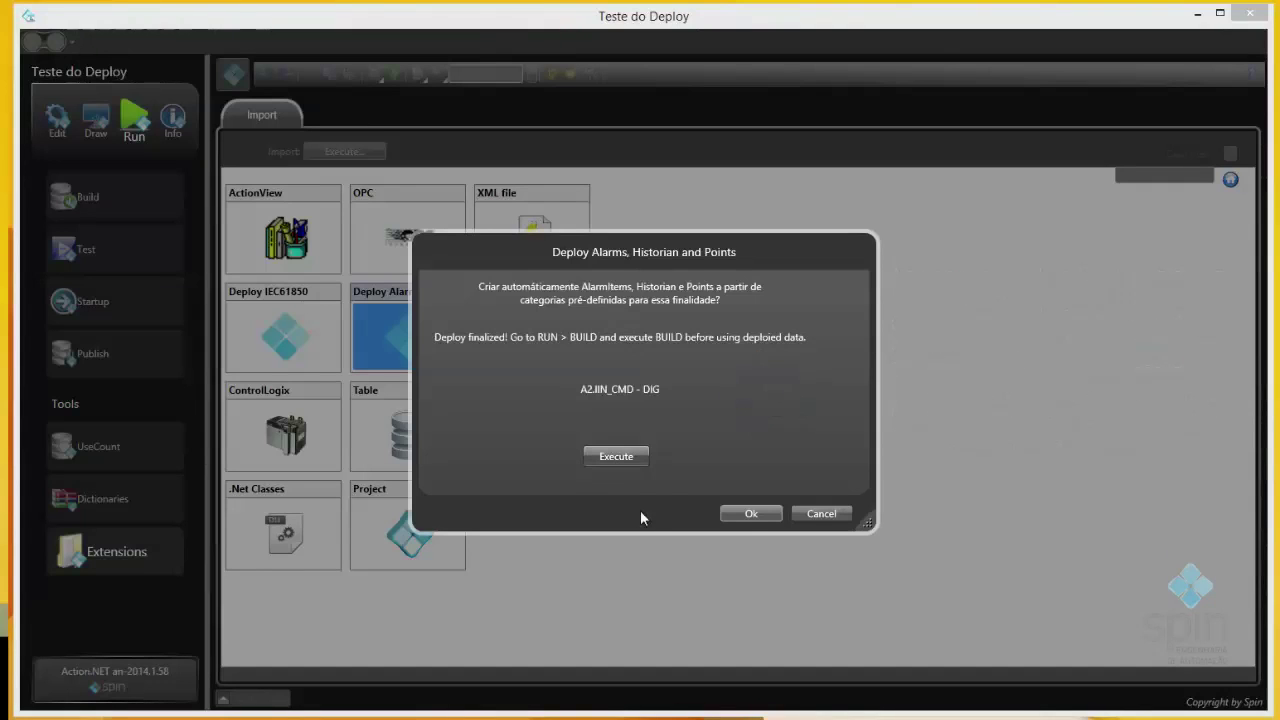
click(750, 515)
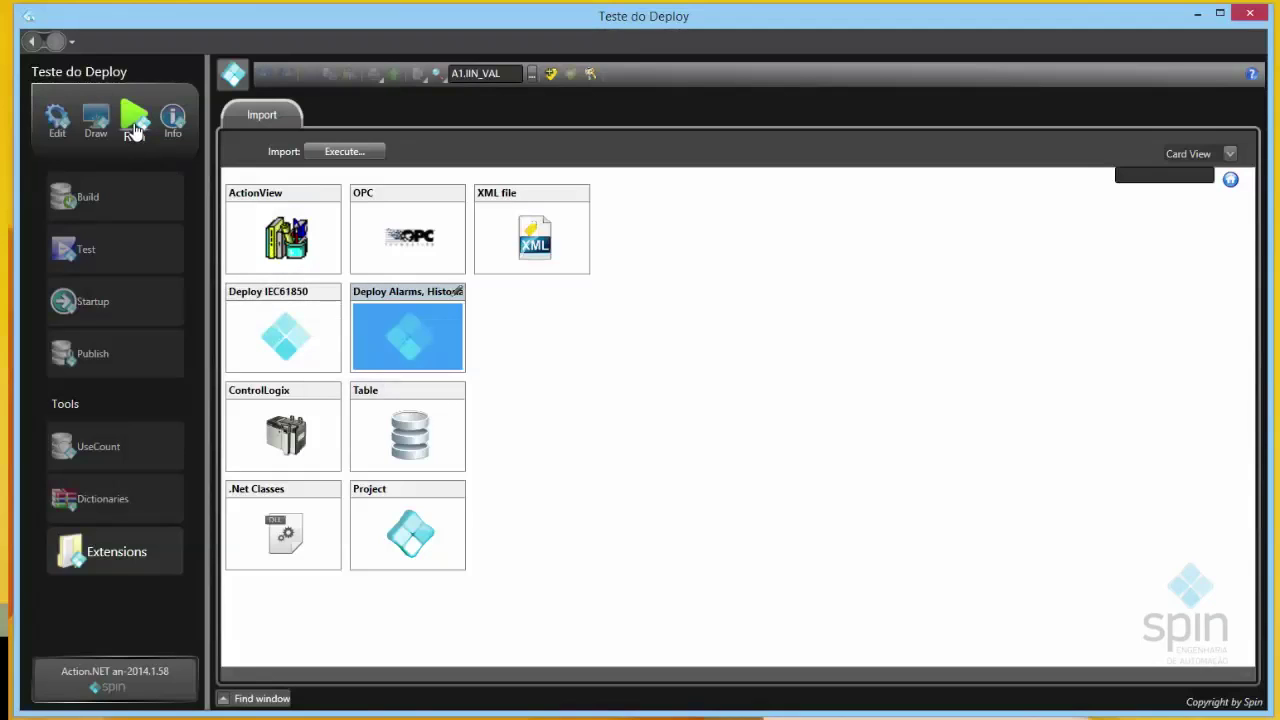
- Build the project, accepting verification of all scripts and displays
click(114, 200)
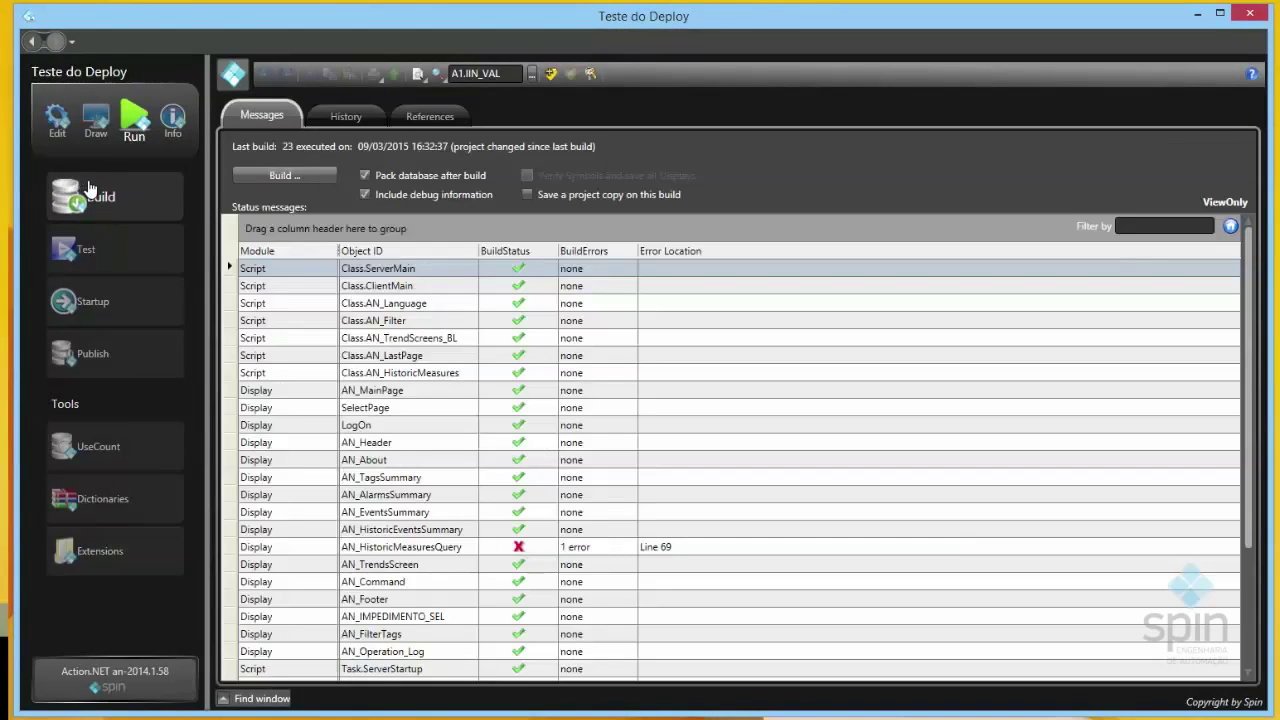
click(266, 177)
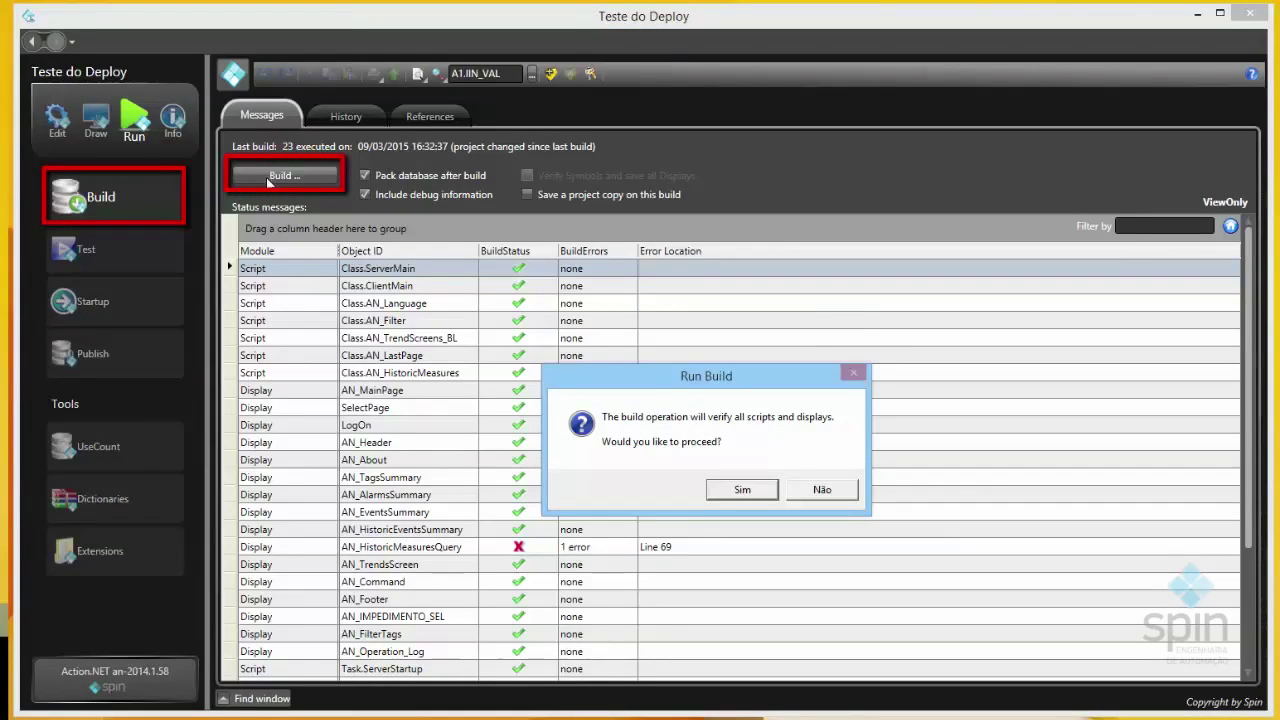
click(742, 490)
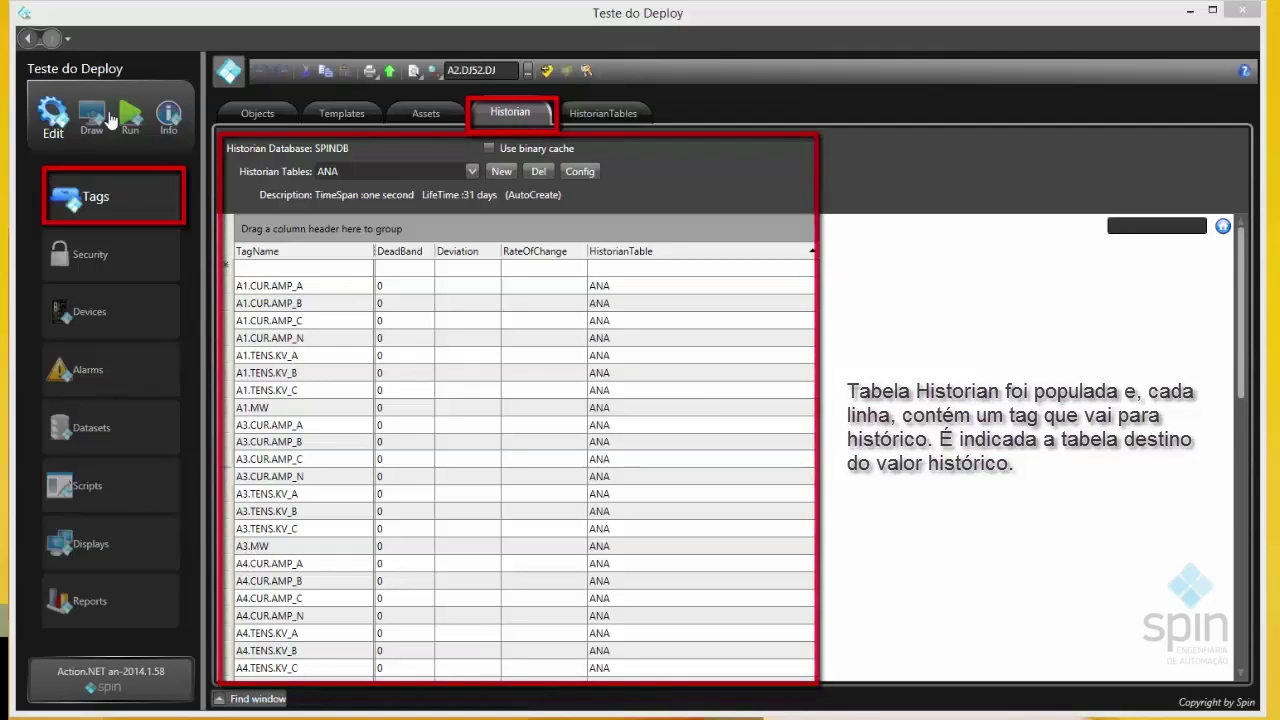
- Review the deployed alarm items and open the device configuration
click(105, 387)
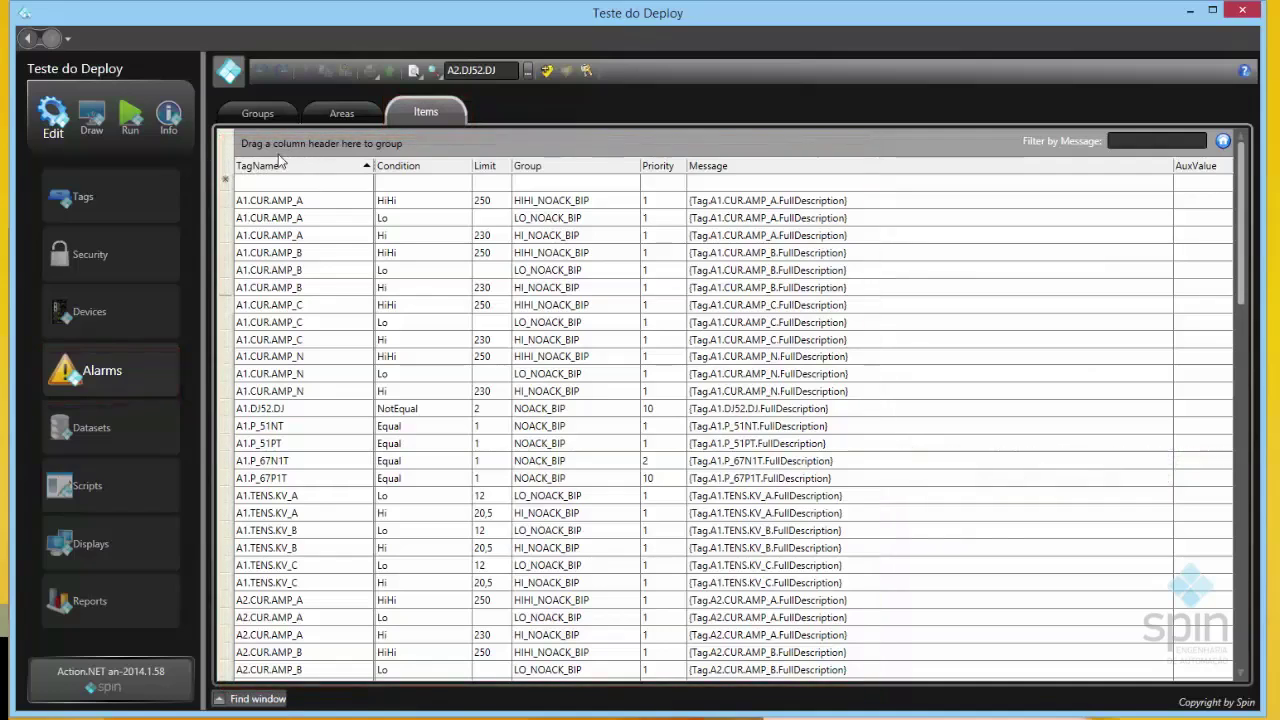
click(109, 338)
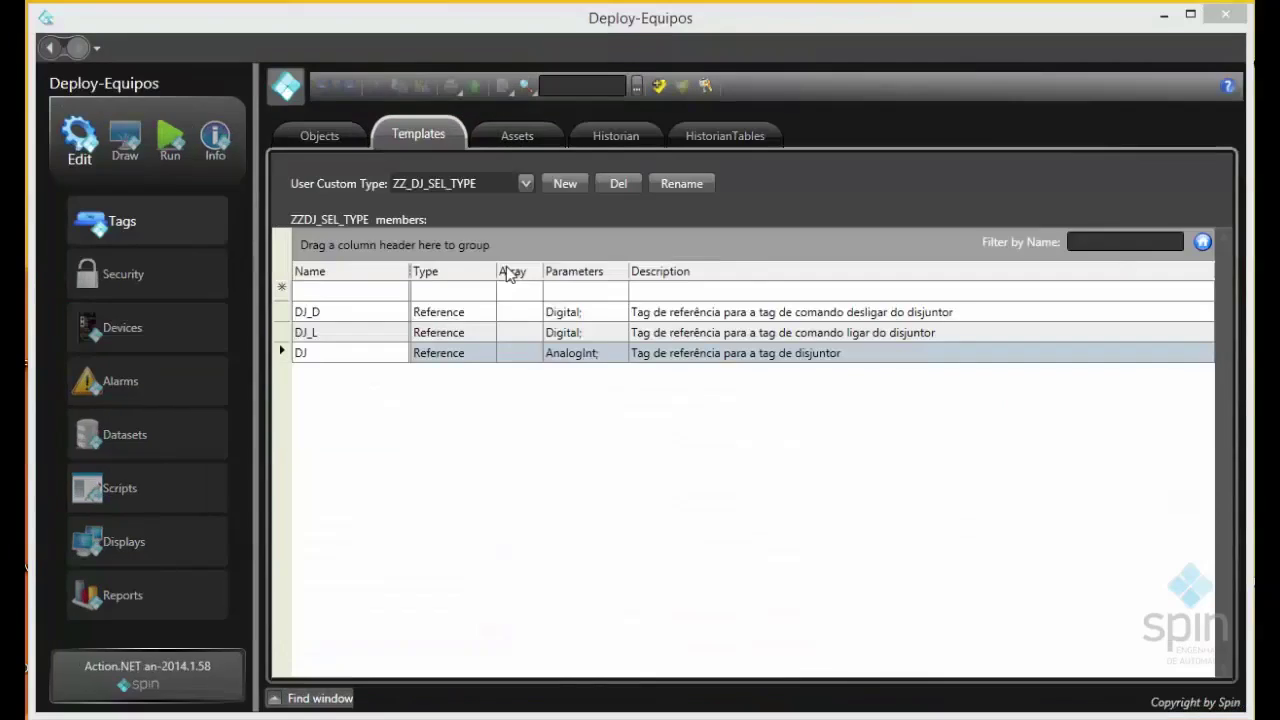
- Browse the equipment templates among the custom types of the Deploy-Equipos project
click(525, 183)
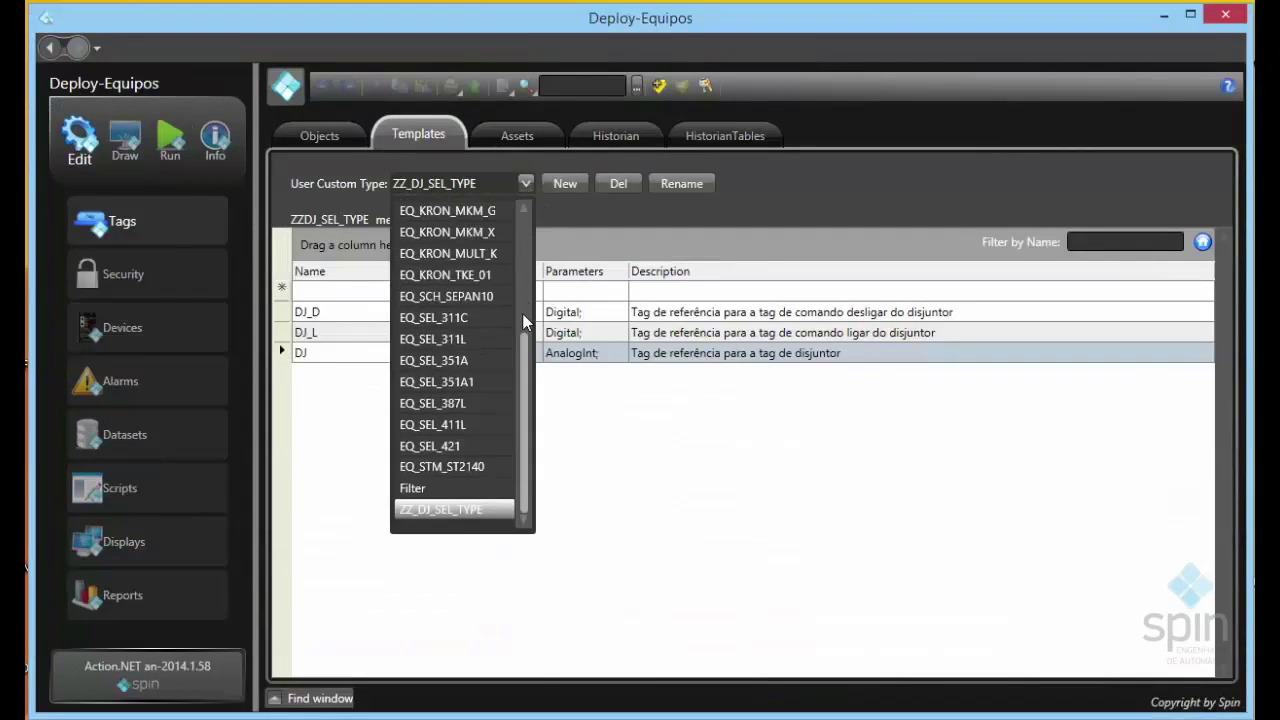
drag(525, 345, 525, 327)
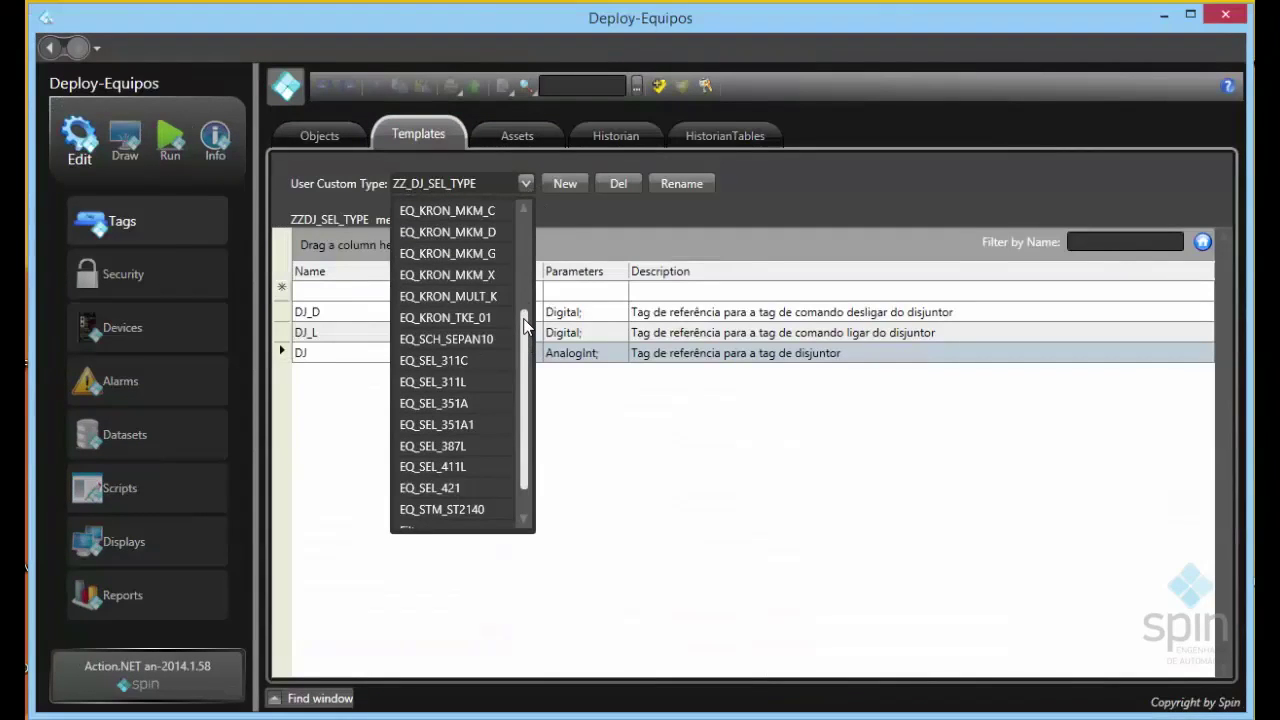